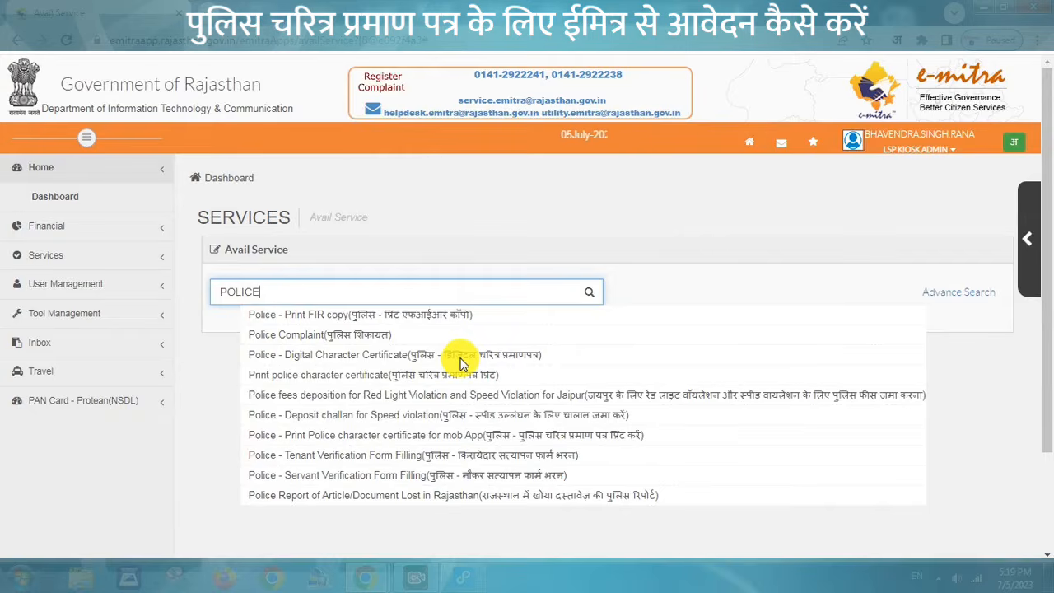
# - Open the Police - Digital Character Certificate service and accept the redirect to the third-party portal
pyautogui.click(458, 355)
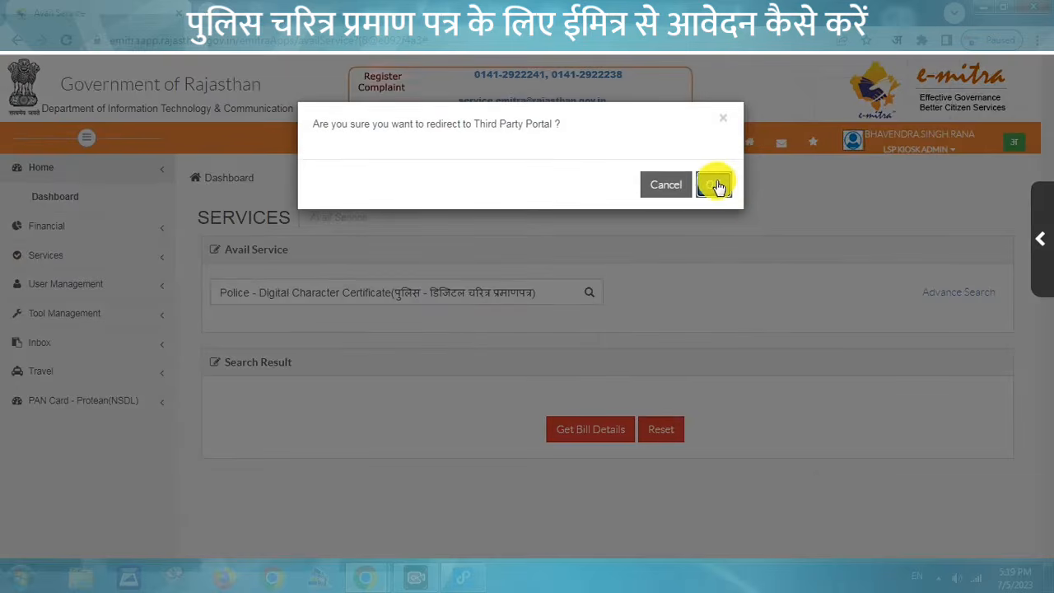
pyautogui.click(715, 184)
# - Enter the applicant's first and last names in the personal details
pyautogui.click(340, 272)
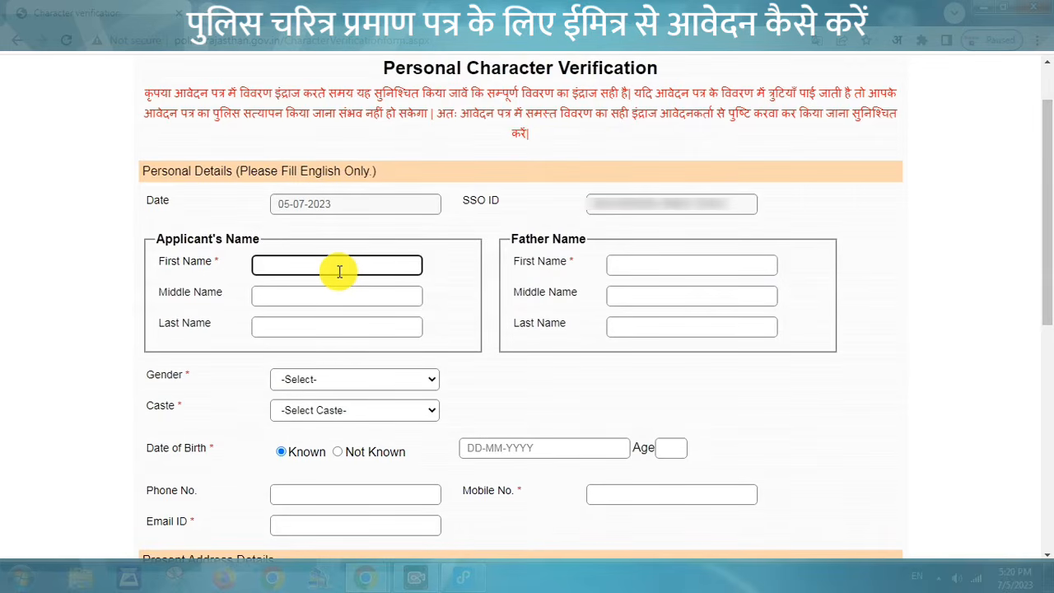
pyautogui.write('RAHUL')
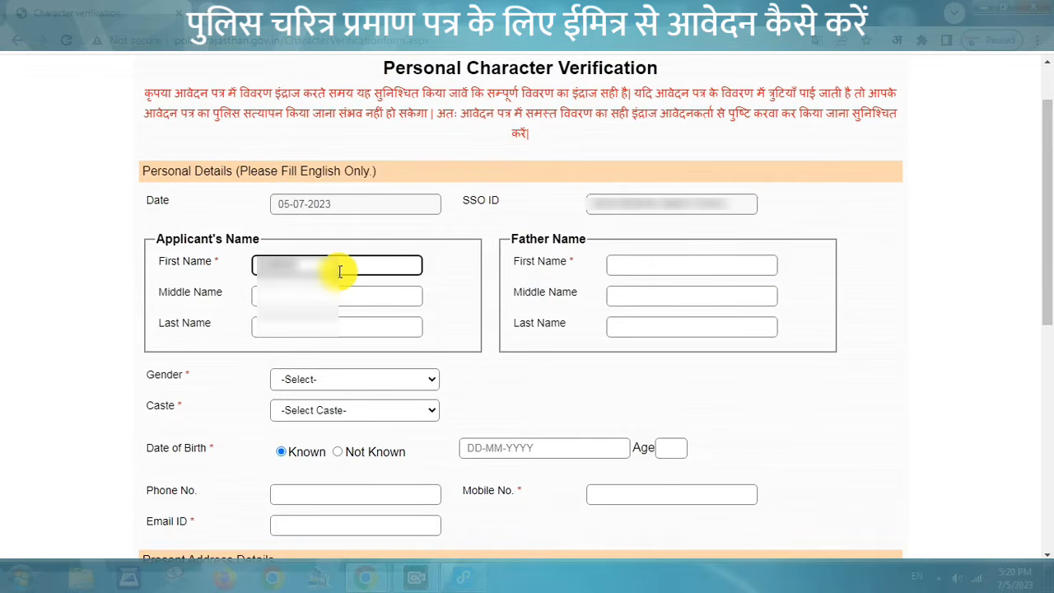
pyautogui.click(313, 292)
pyautogui.click(297, 332)
pyautogui.write('K')
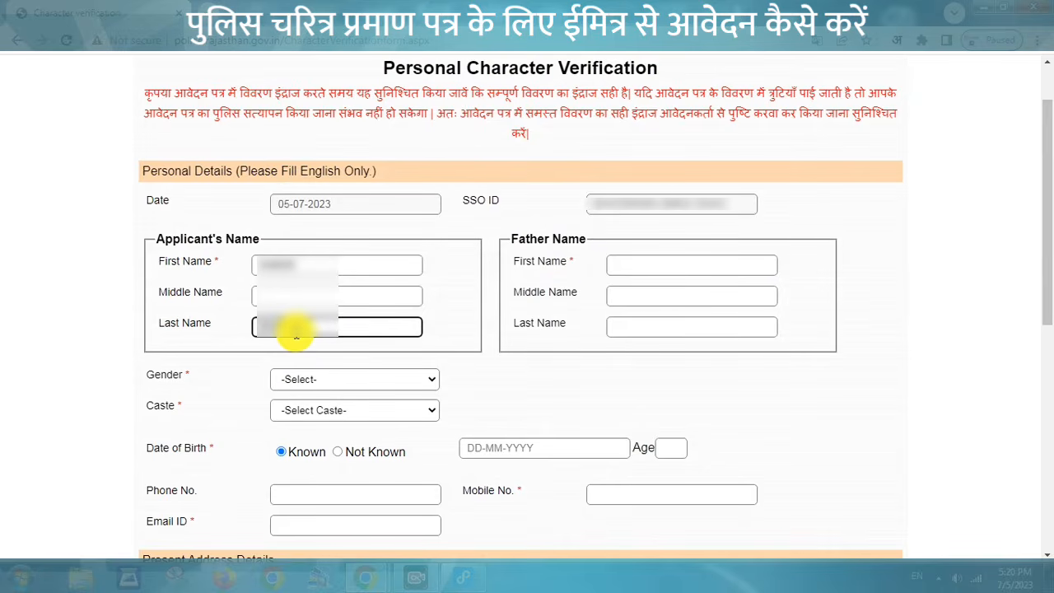
# - Enter the first and last names of the applicant's father
pyautogui.click(627, 265)
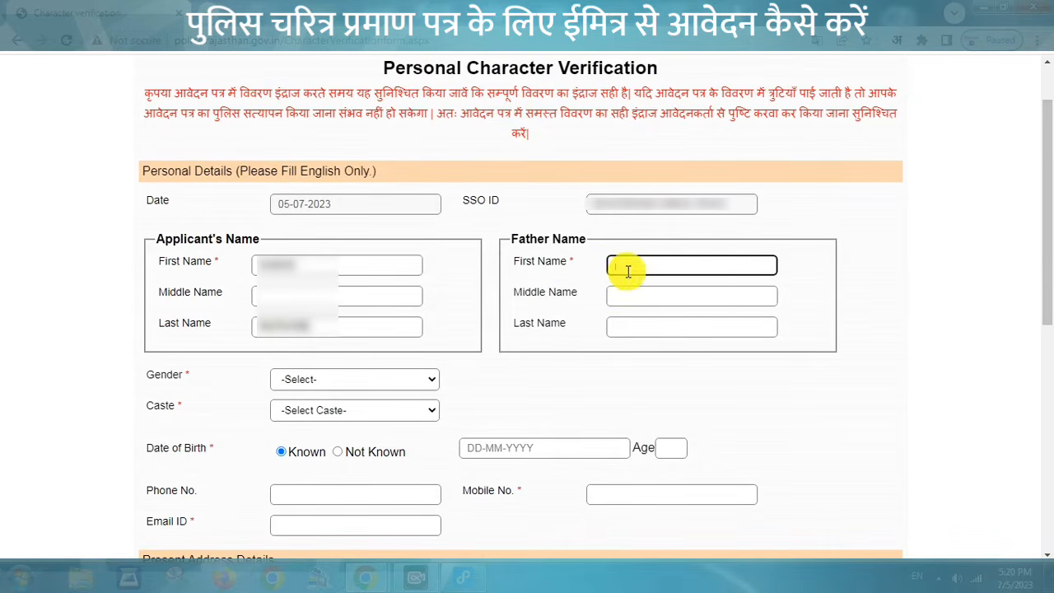
pyautogui.write('AM')
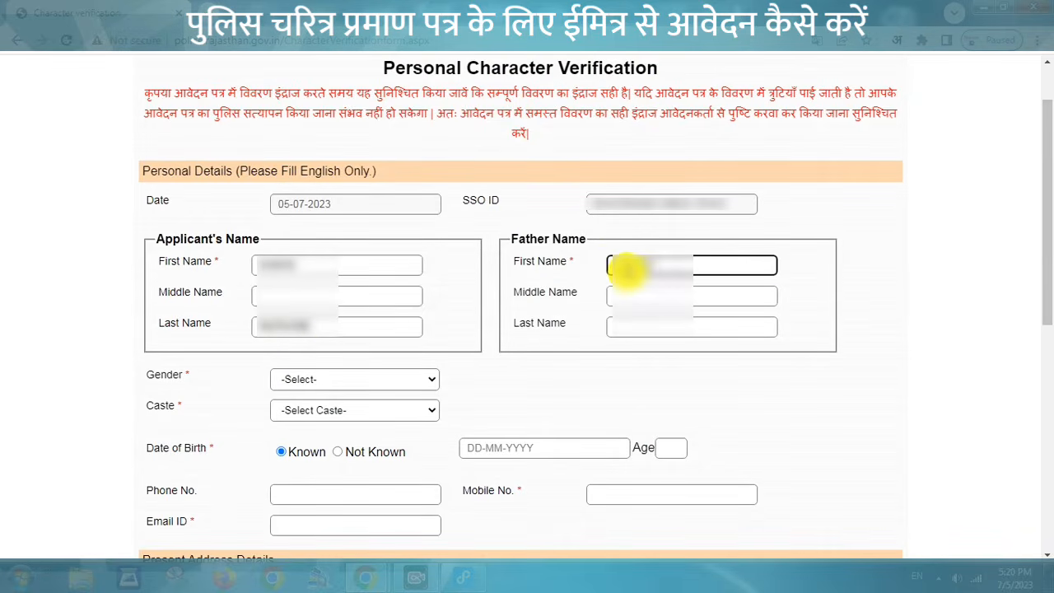
pyautogui.click(635, 326)
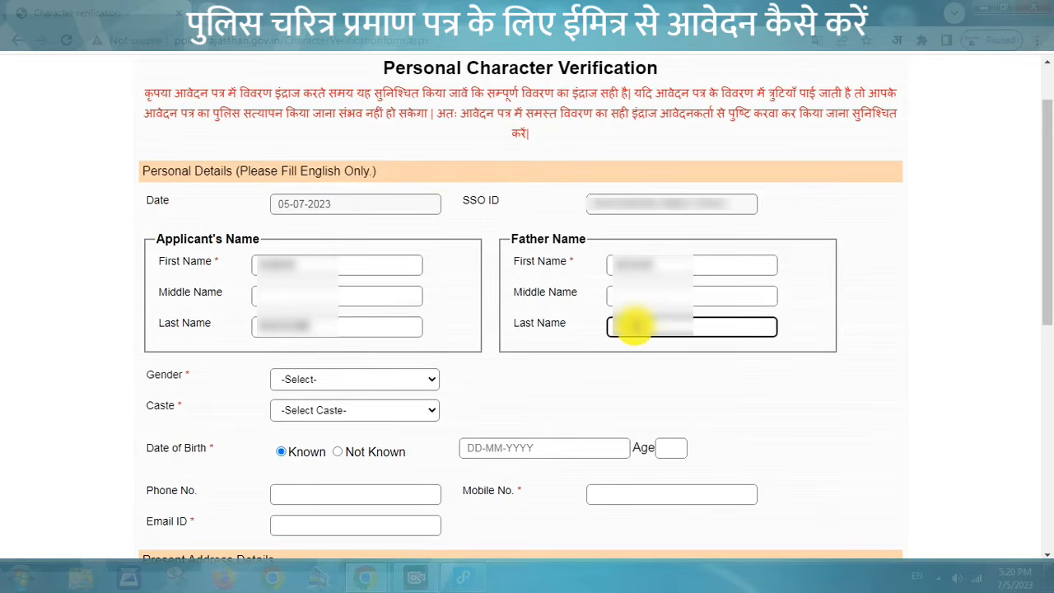
# - Set the applicant's gender to Male and the caste to RAWNA RAJPUT
pyautogui.click(432, 379)
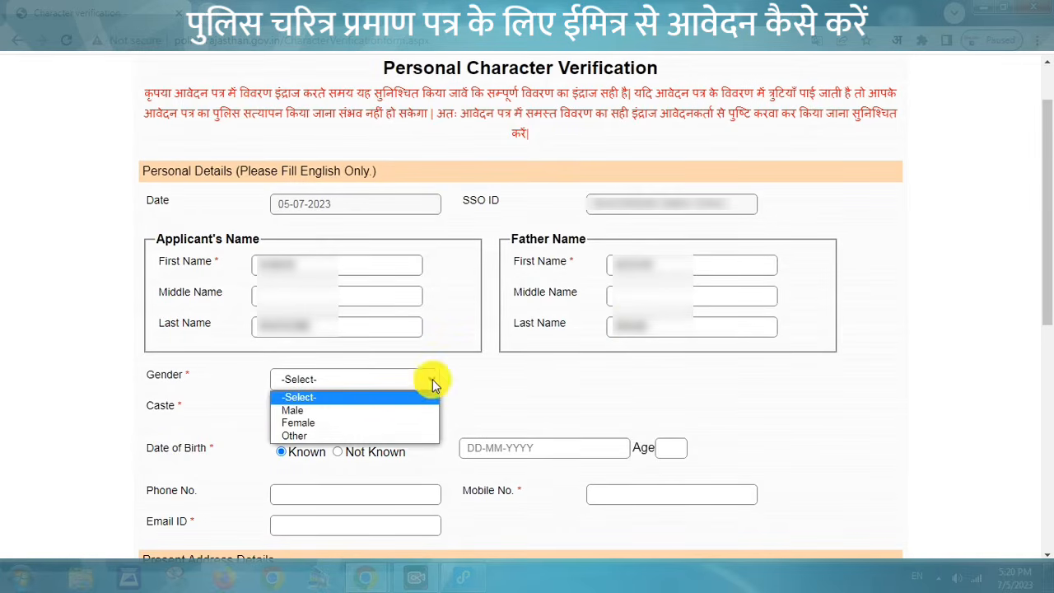
pyautogui.click(336, 420)
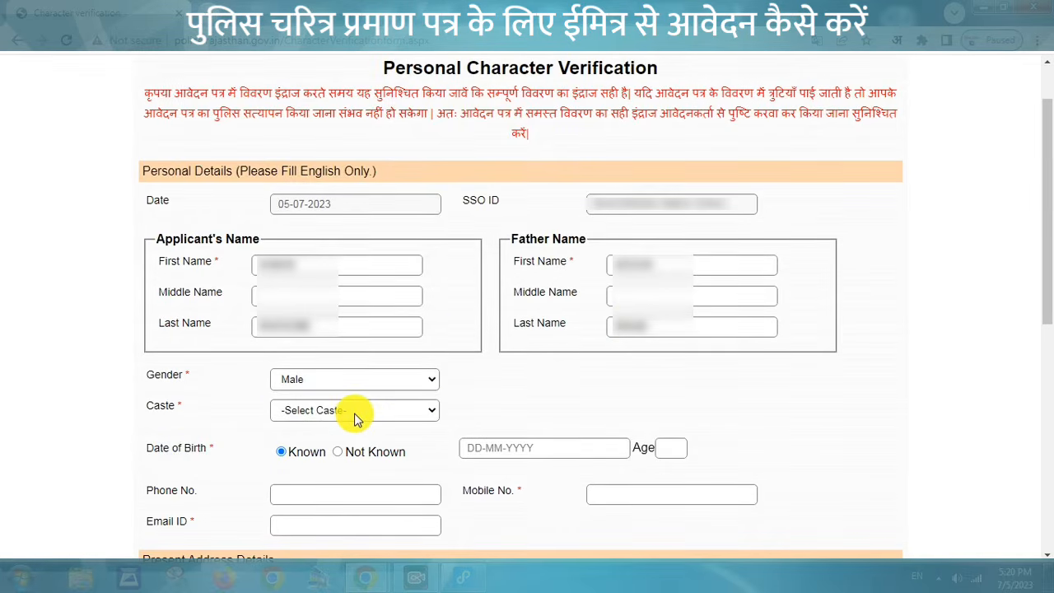
pyautogui.click(357, 418)
pyautogui.press('r')
pyautogui.press('r')
pyautogui.press('r')
pyautogui.press('r')
pyautogui.press('r')
pyautogui.press('r')
pyautogui.press('r')
pyautogui.press('r')
pyautogui.press('r')
pyautogui.press('r')
pyautogui.press('r')
pyautogui.press('r')
pyautogui.press('r')
pyautogui.press('r')
pyautogui.press('r')
pyautogui.press('r')
pyautogui.press('r')
pyautogui.press('r')
pyautogui.press('r')
pyautogui.press('r')
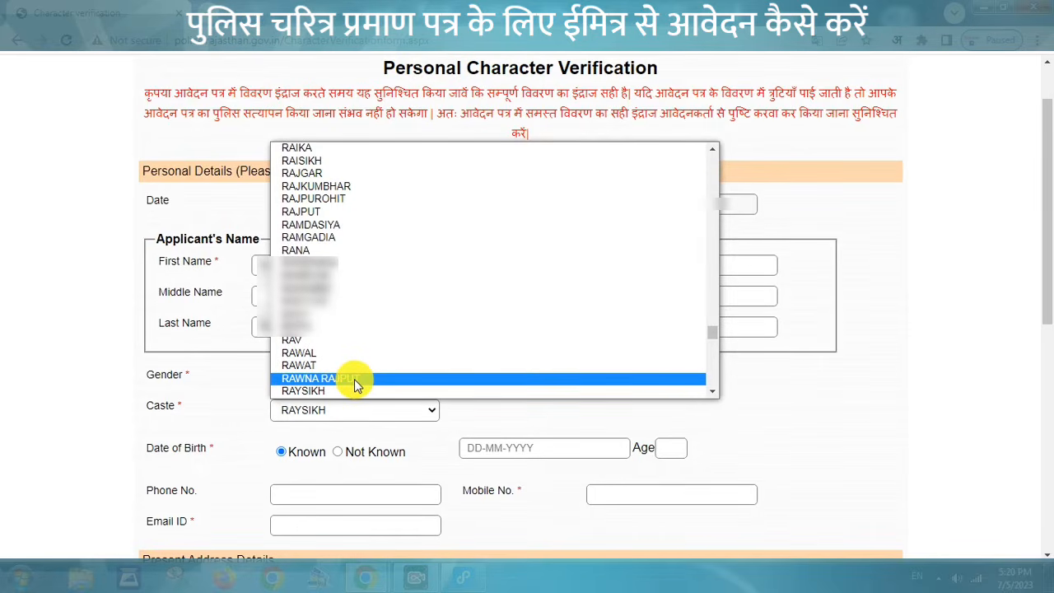
pyautogui.click(354, 379)
pyautogui.click(501, 404)
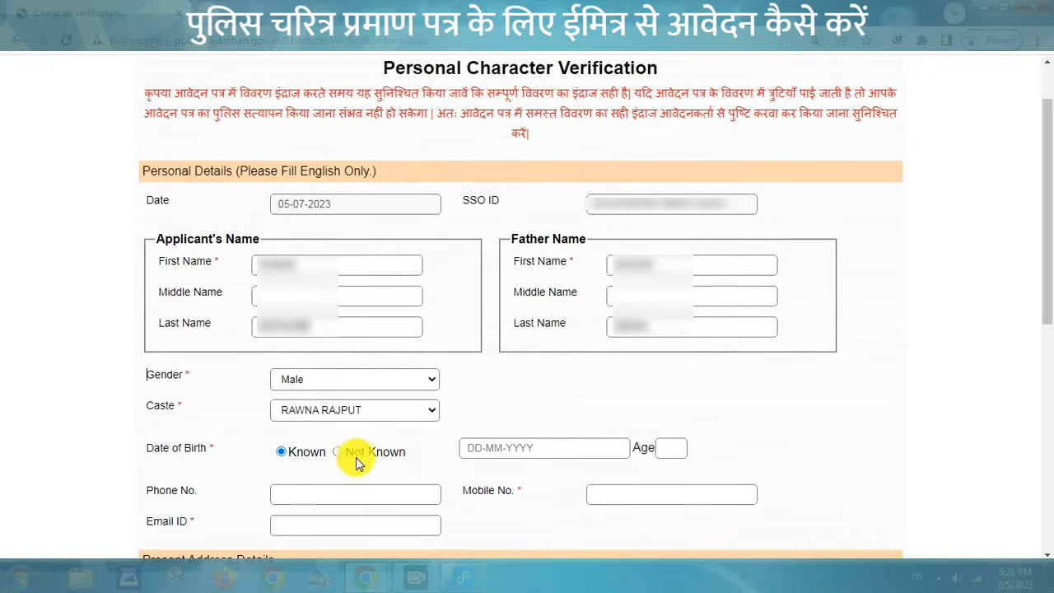
# - Fill in the applicant's date of birth, mobile number and e-mail address
pyautogui.click(482, 444)
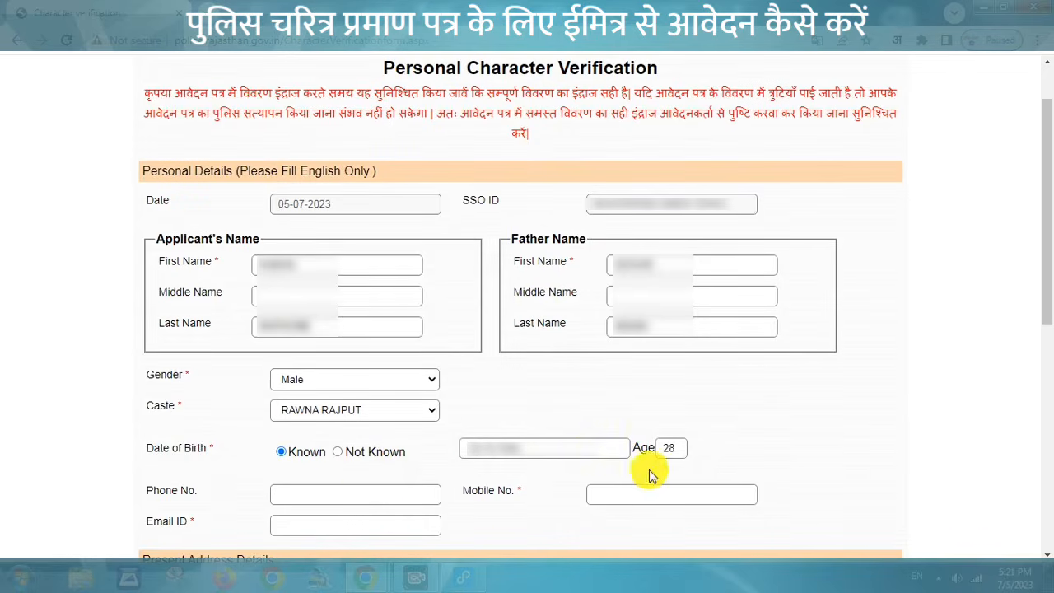
pyautogui.click(613, 496)
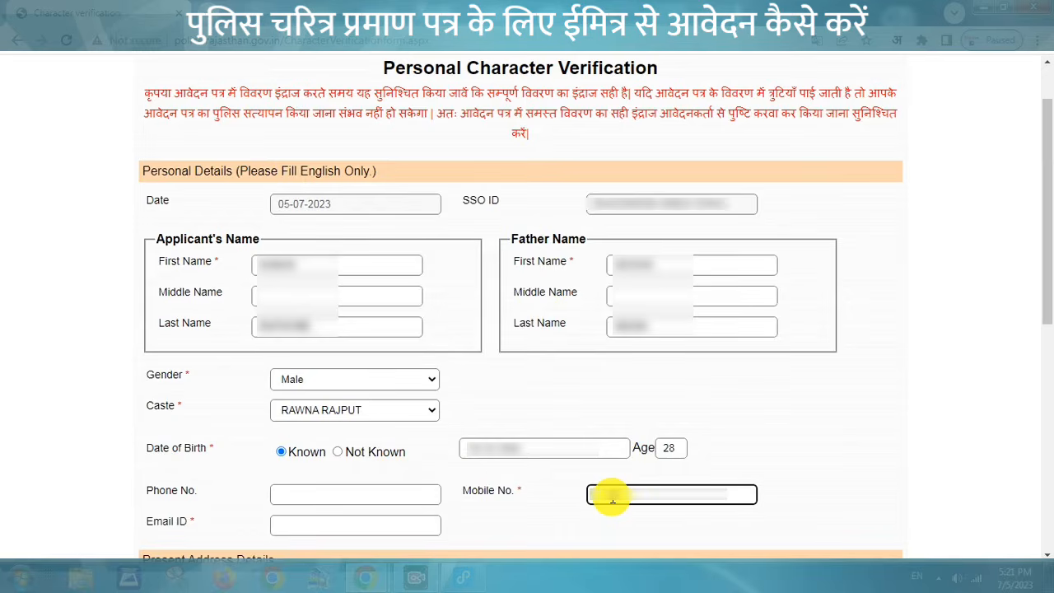
pyautogui.click(313, 520)
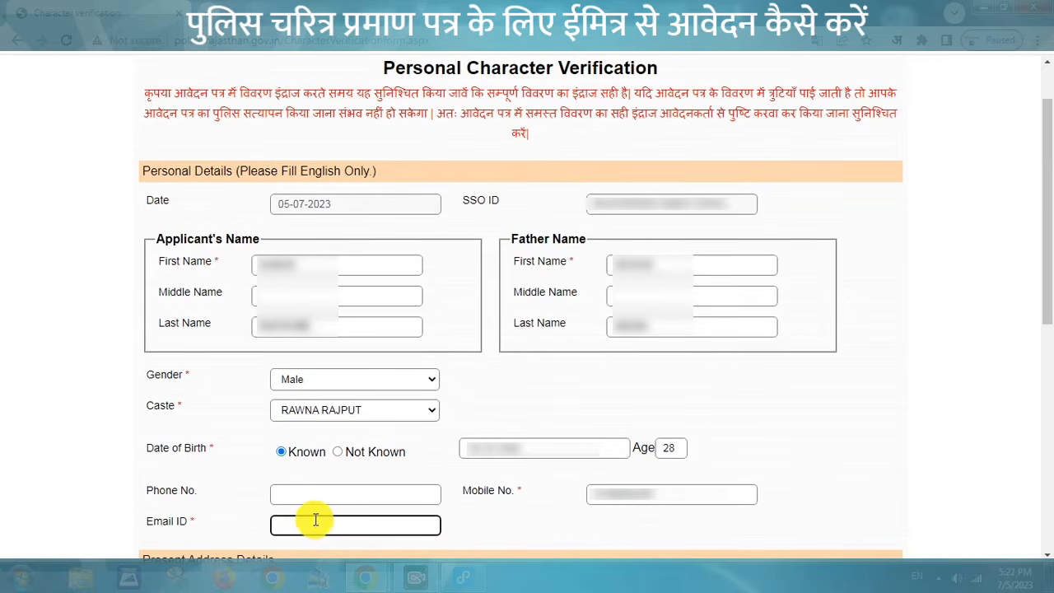
pyautogui.write('***')
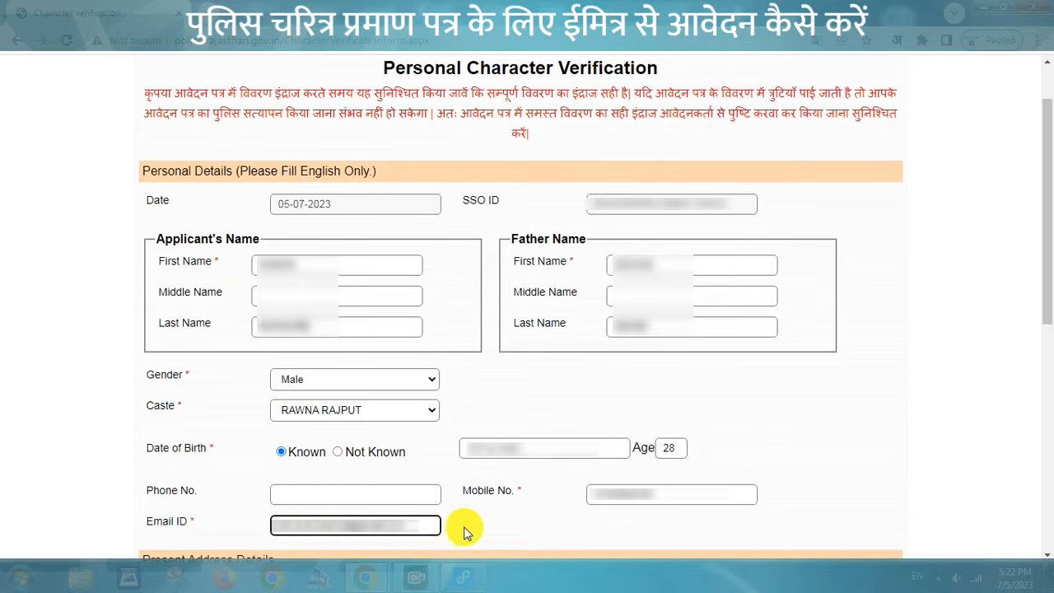
pyautogui.click(504, 520)
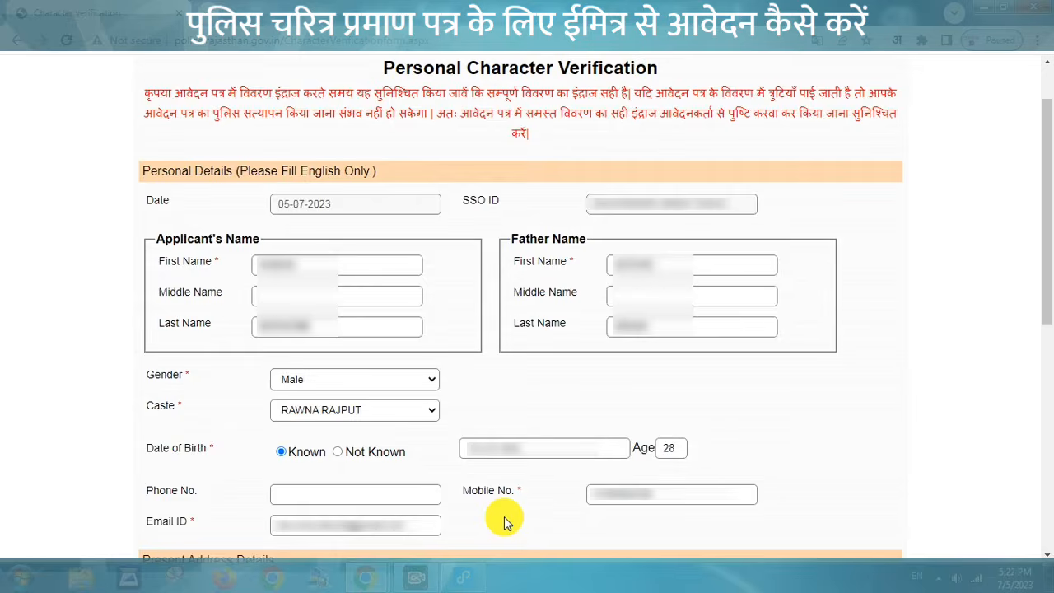
# - Set the present address's police district to JALORE and its police station to AHORE
pyautogui.scroll(-6, 504, 517)
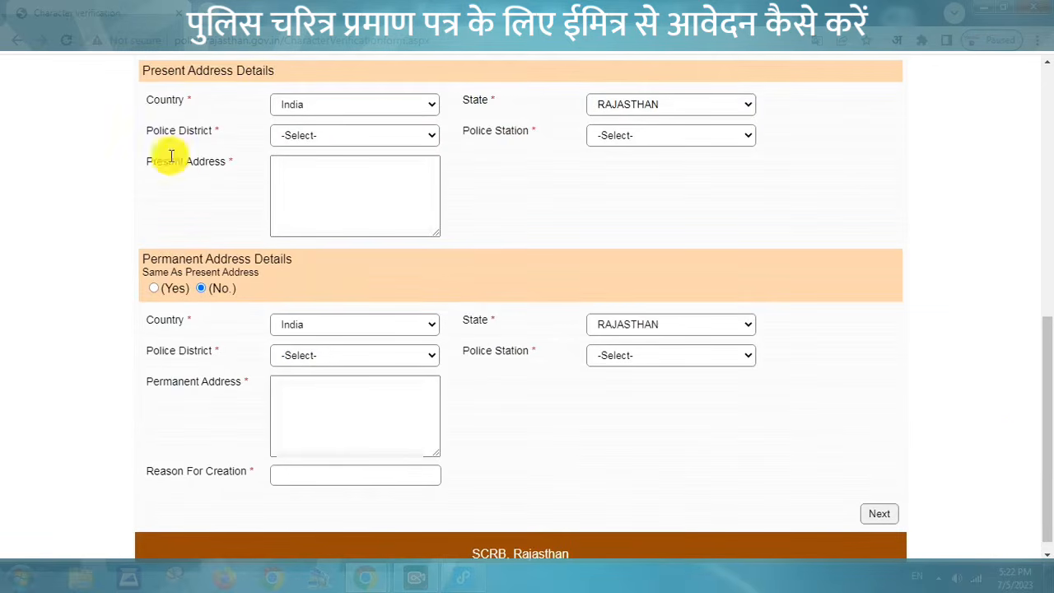
pyautogui.click(388, 135)
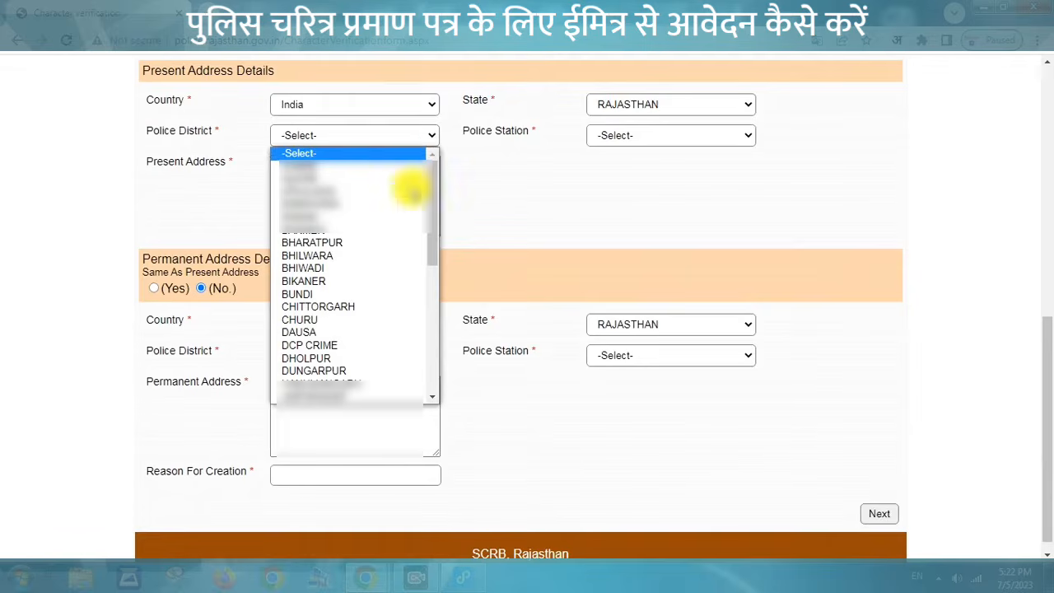
pyautogui.moveTo(435, 213); pyautogui.dragTo(440, 376)
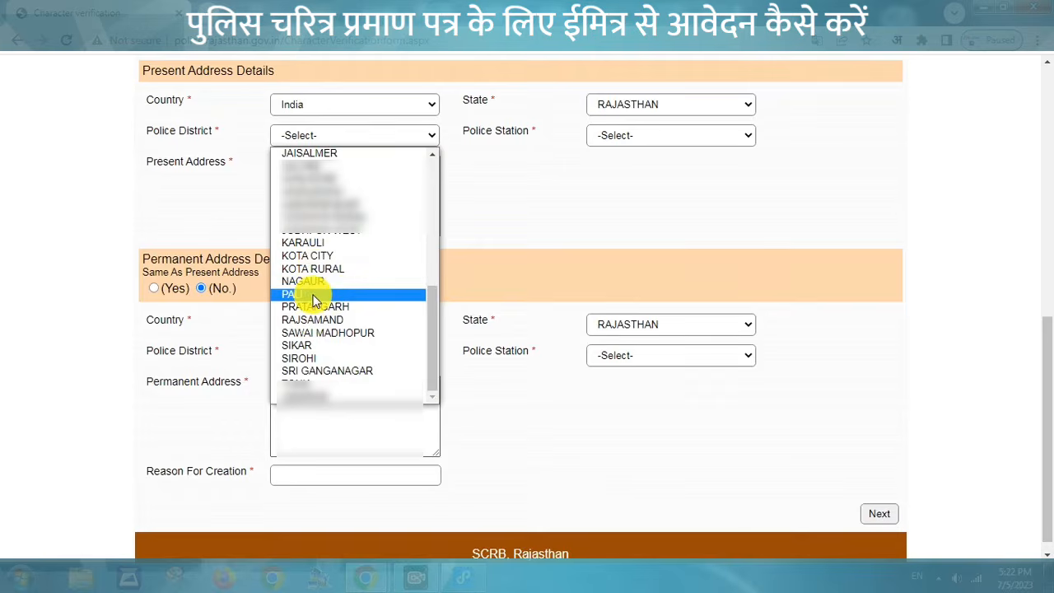
pyautogui.click(645, 136)
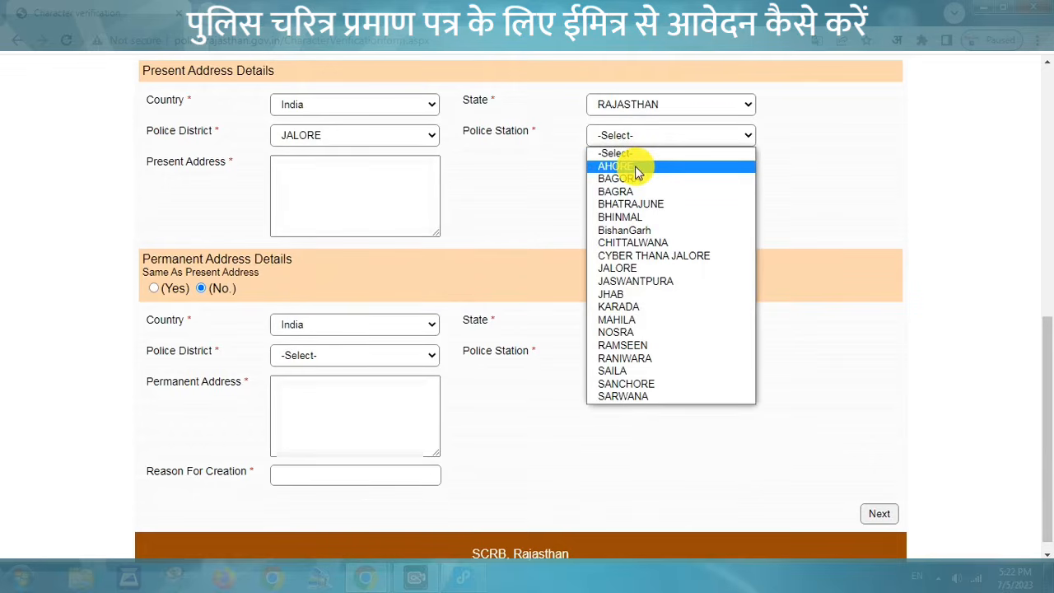
pyautogui.click(635, 166)
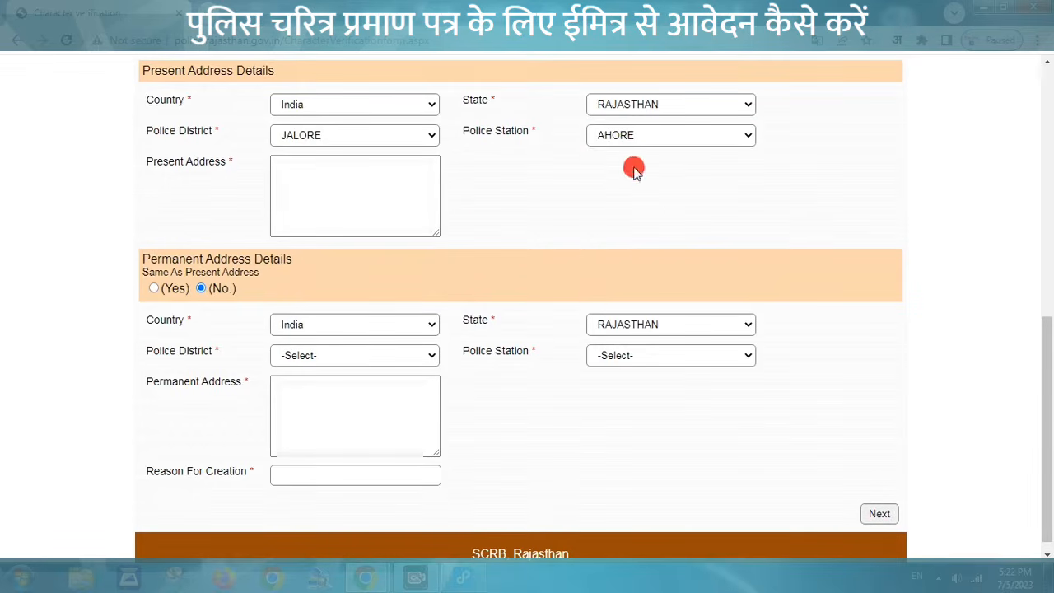
# - Enter the applicant's present address and mark the permanent address as the same
pyautogui.click(319, 177)
pyautogui.write('UM')
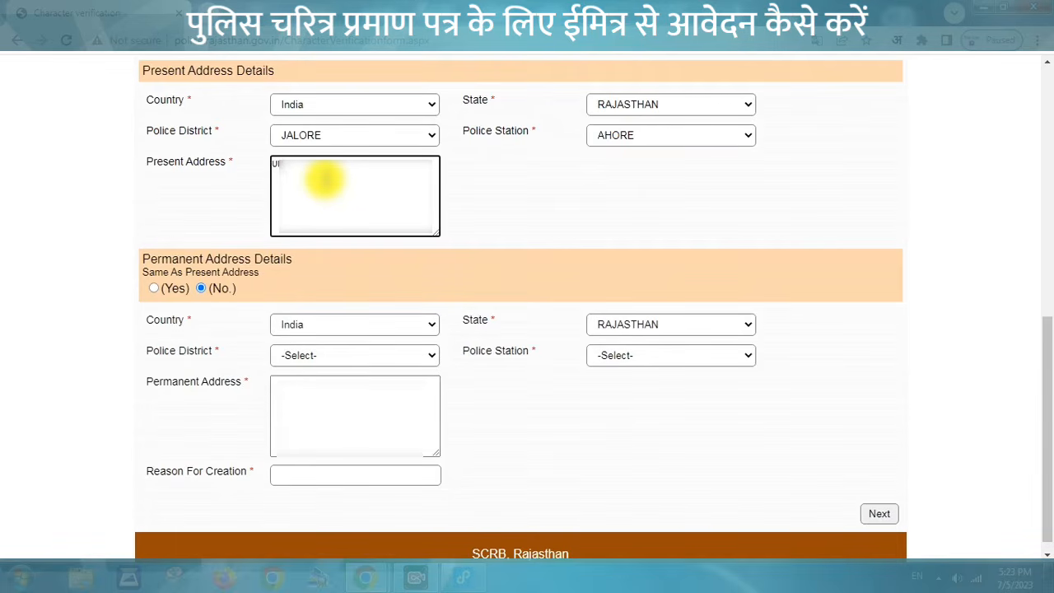
pyautogui.press('BackSpace')
pyautogui.press('BackSpace')
pyautogui.write('UMMED')
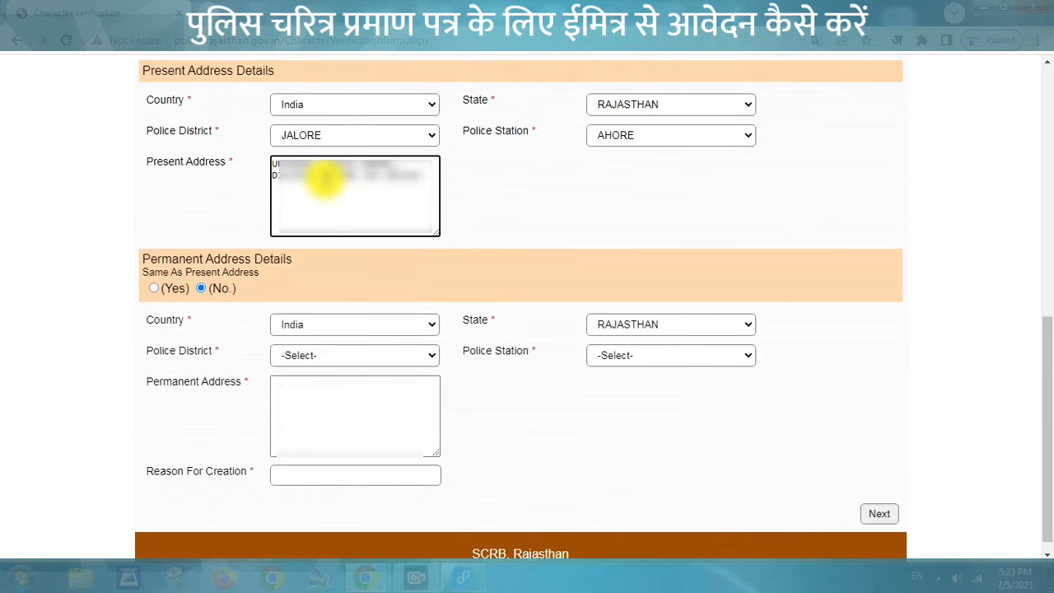
pyautogui.click(500, 196)
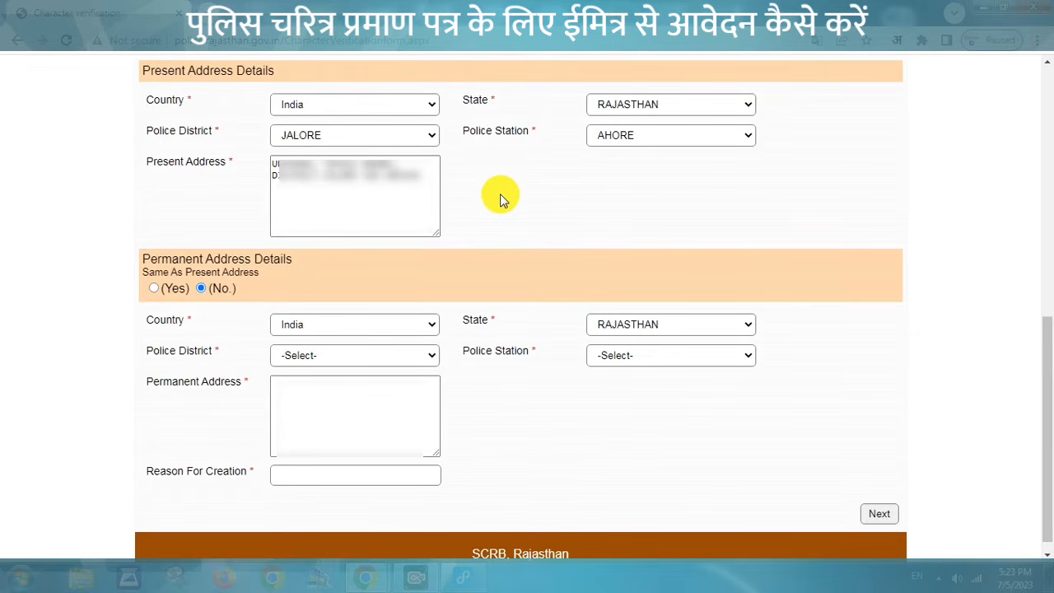
pyautogui.click(153, 290)
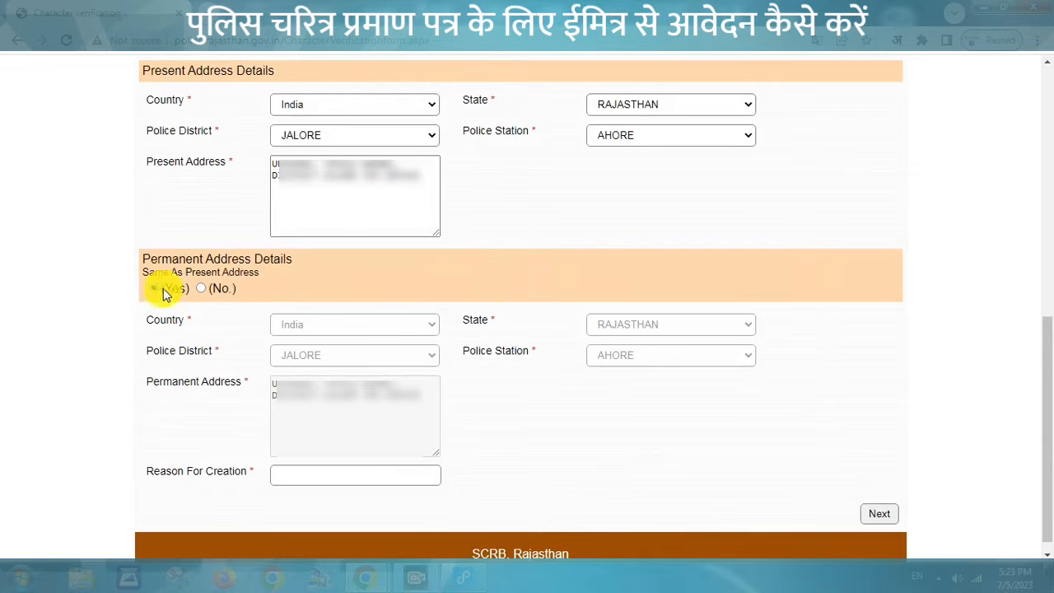
# - Enter FOR EMITRA VERIFICATION as the reason for creation and proceed to the residence and document details
pyautogui.click(300, 471)
pyautogui.write('FORE')
pyautogui.write('MITRA')
pyautogui.write(' V')
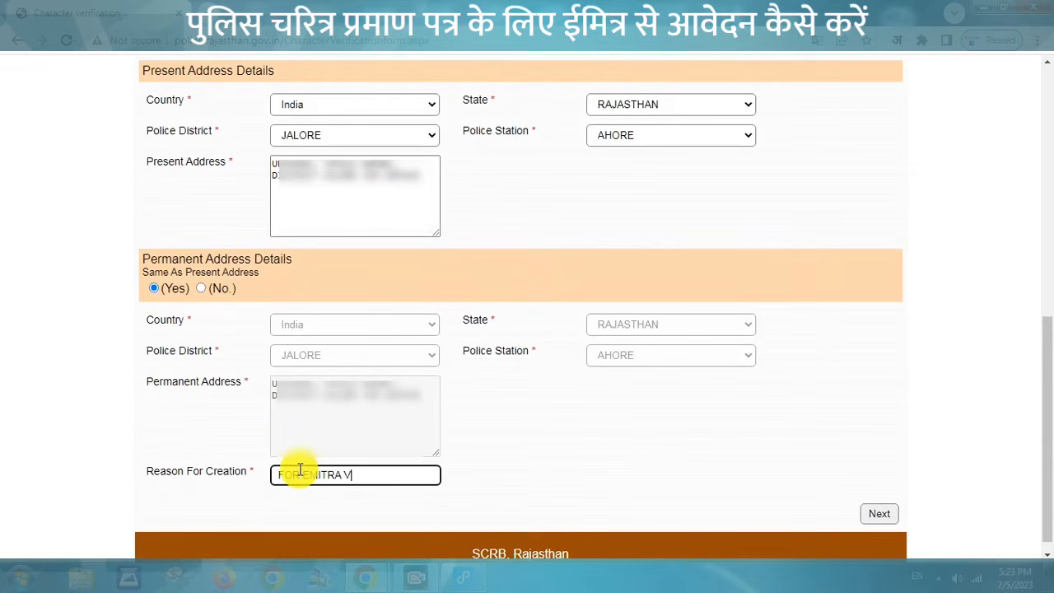
pyautogui.write('ERIFICATION')
pyautogui.click(552, 477)
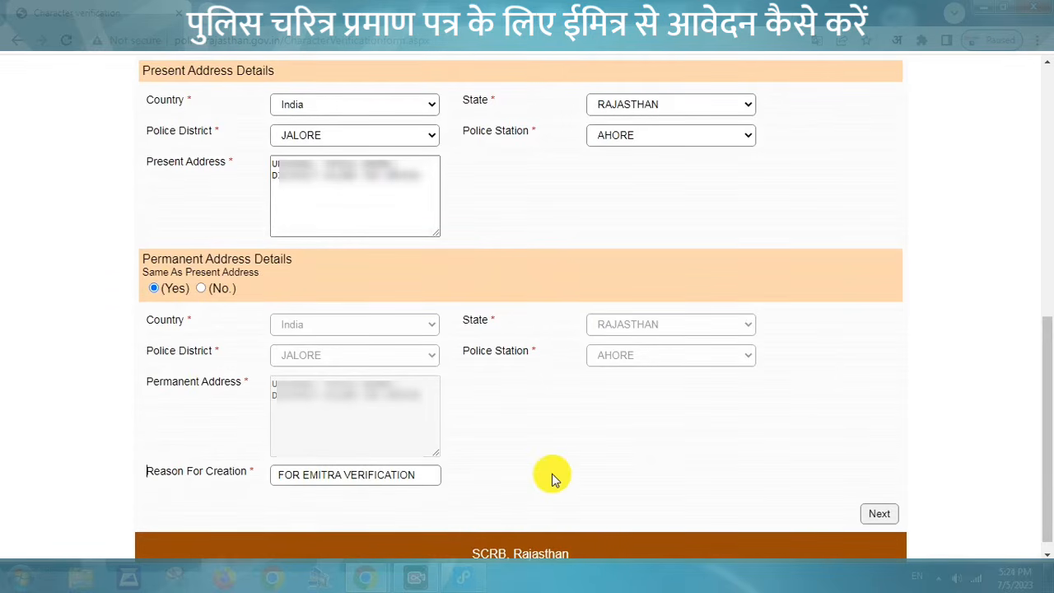
pyautogui.click(883, 514)
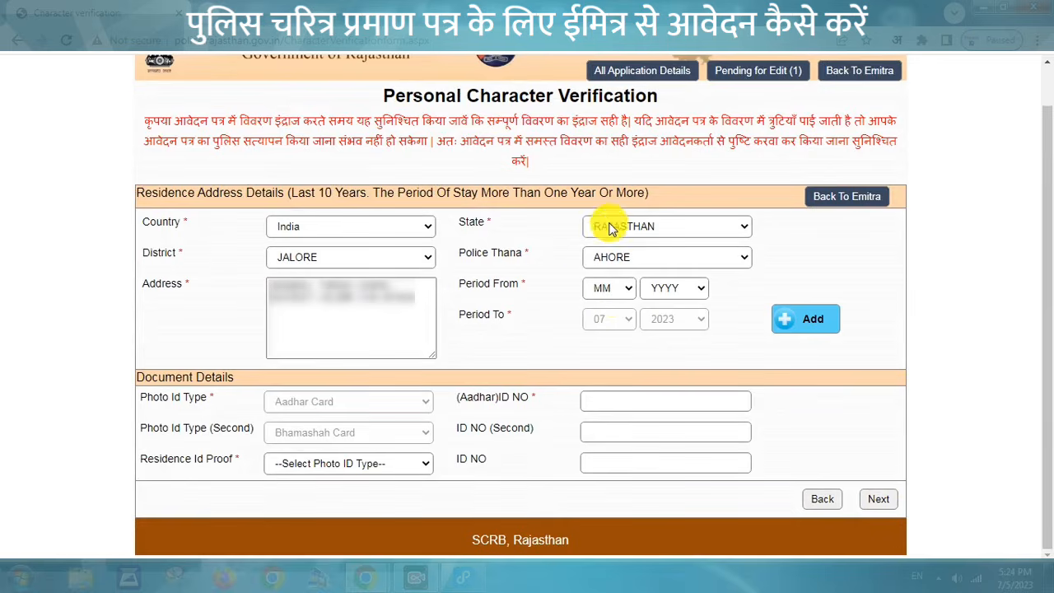
# - Set the residence period to start in month 12 of the applicant's starting year and add the address record
pyautogui.click(629, 289)
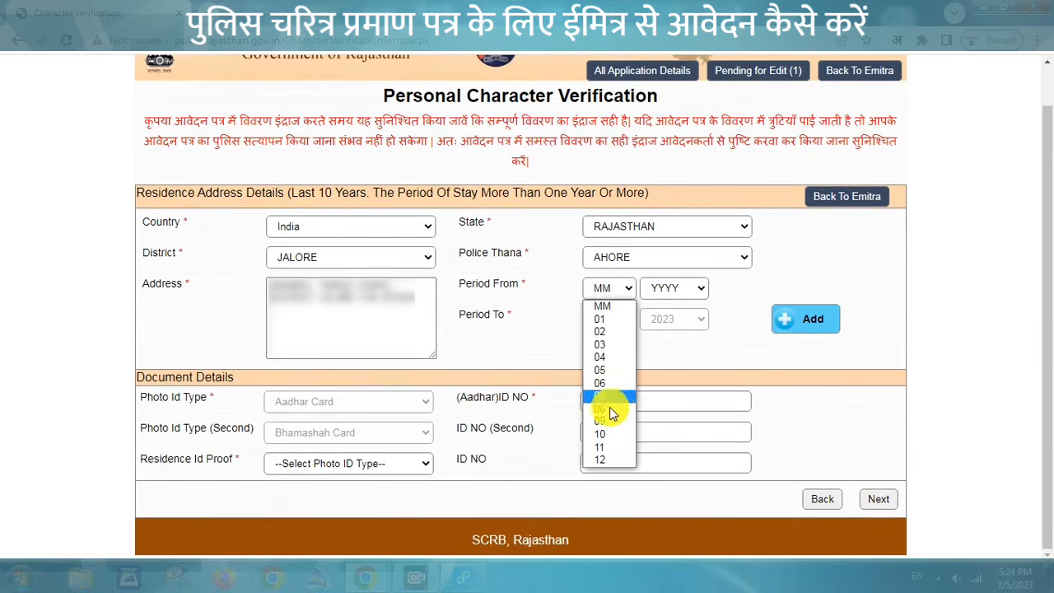
pyautogui.click(614, 458)
pyautogui.click(689, 286)
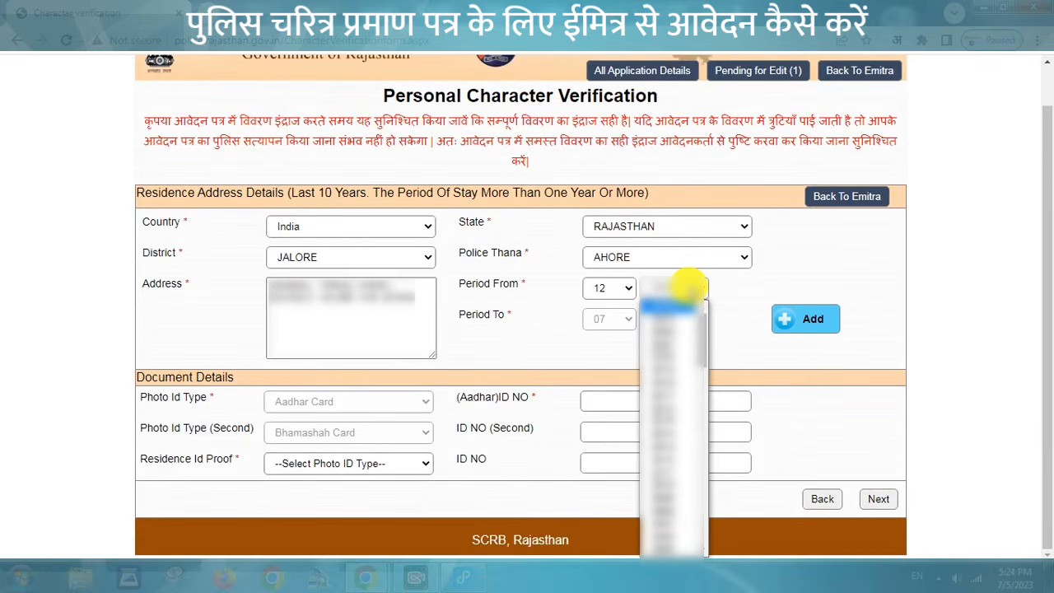
pyautogui.press('1')
pyautogui.press('5')
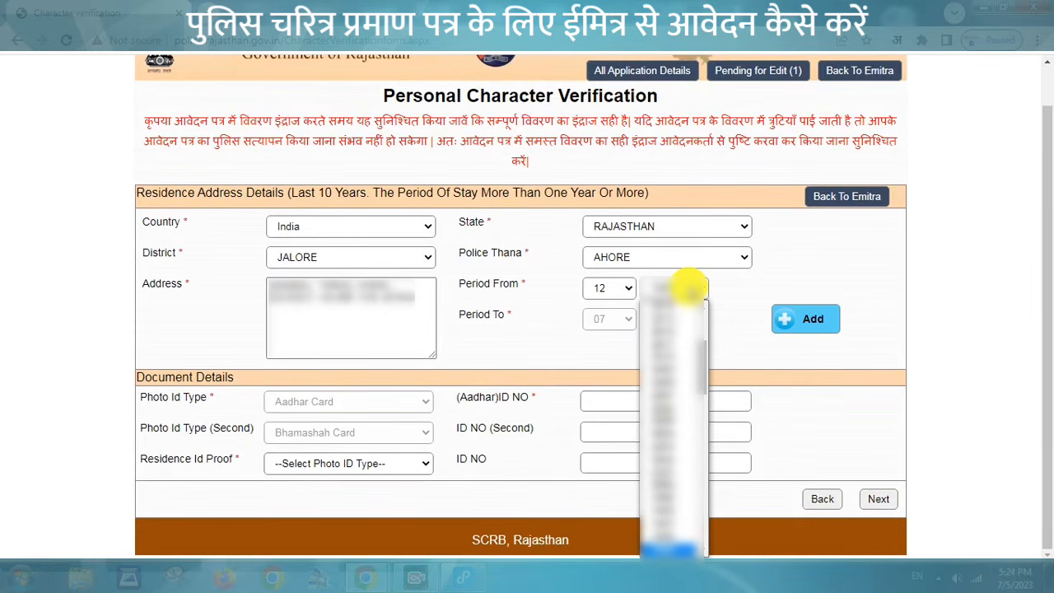
pyautogui.press('Return')
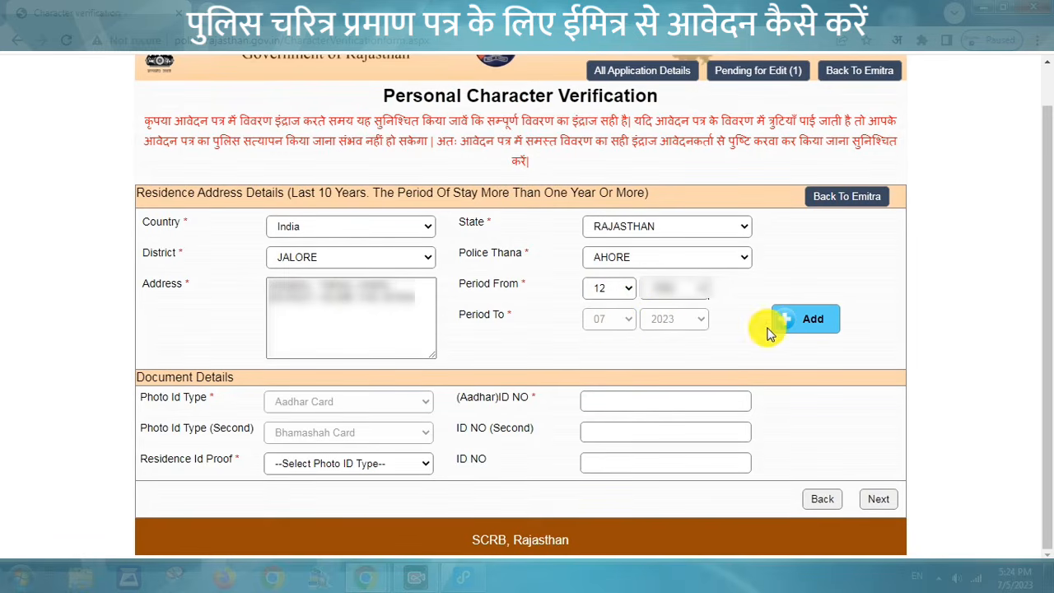
pyautogui.click(812, 325)
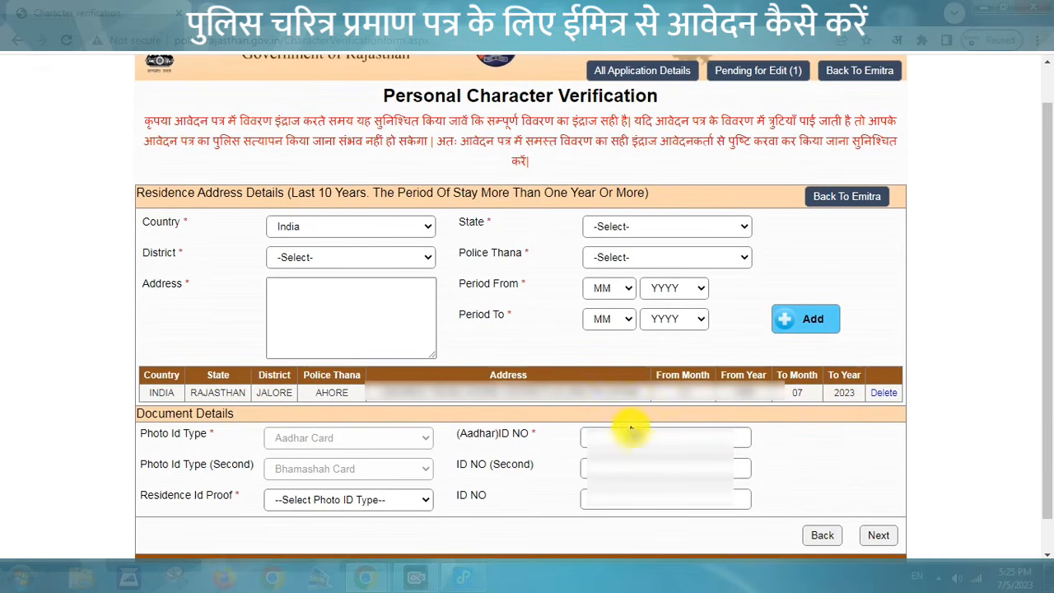
# - Enter the Aadhar card number, choose Aadhar Card as residence proof with its ID number, and proceed to the document uploads
pyautogui.click(613, 439)
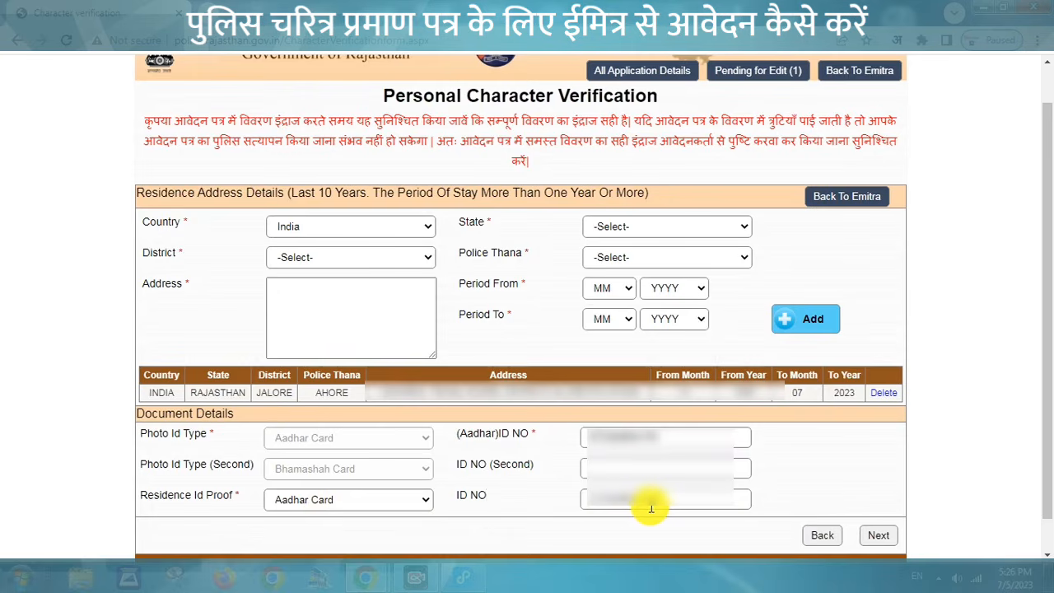
pyautogui.click(872, 531)
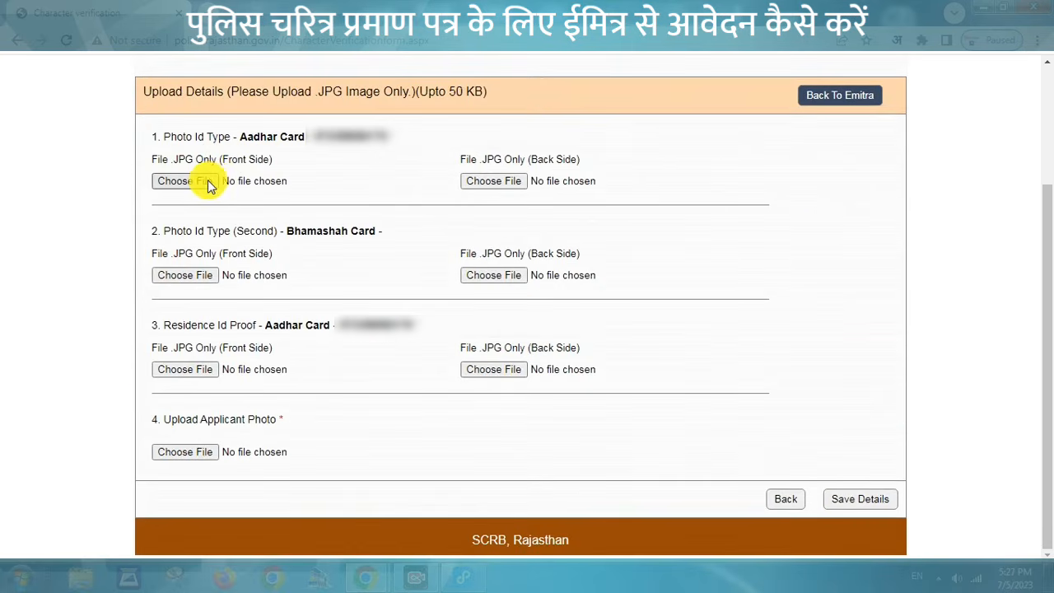
# - Attach AADHAR FORNT as the front side and AADHAR BACK as the back side of the first Aadhar Card photo ID
pyautogui.click(208, 181)
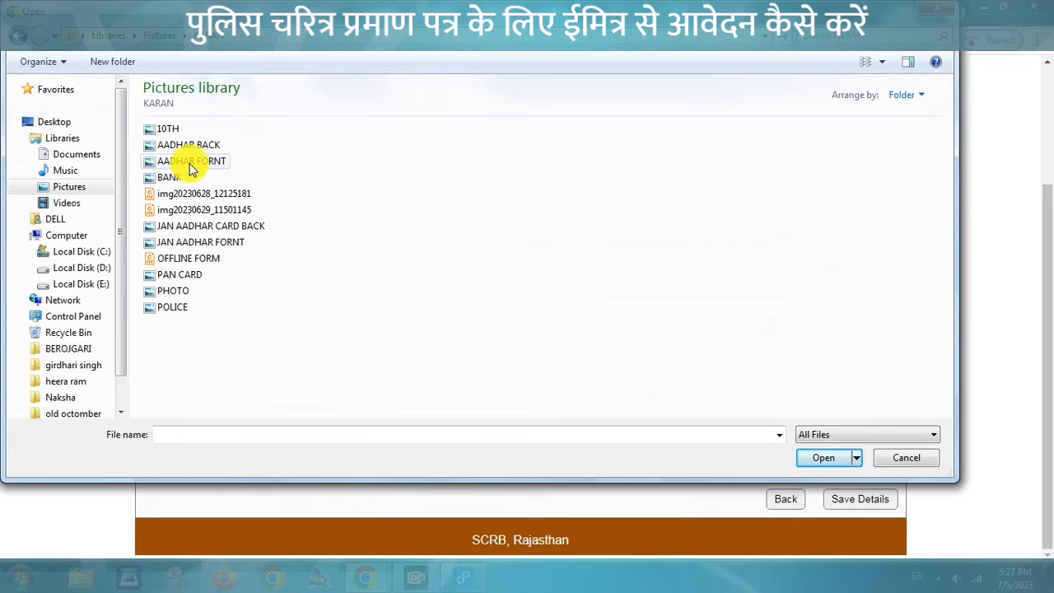
pyautogui.click(195, 161)
pyautogui.click(824, 458)
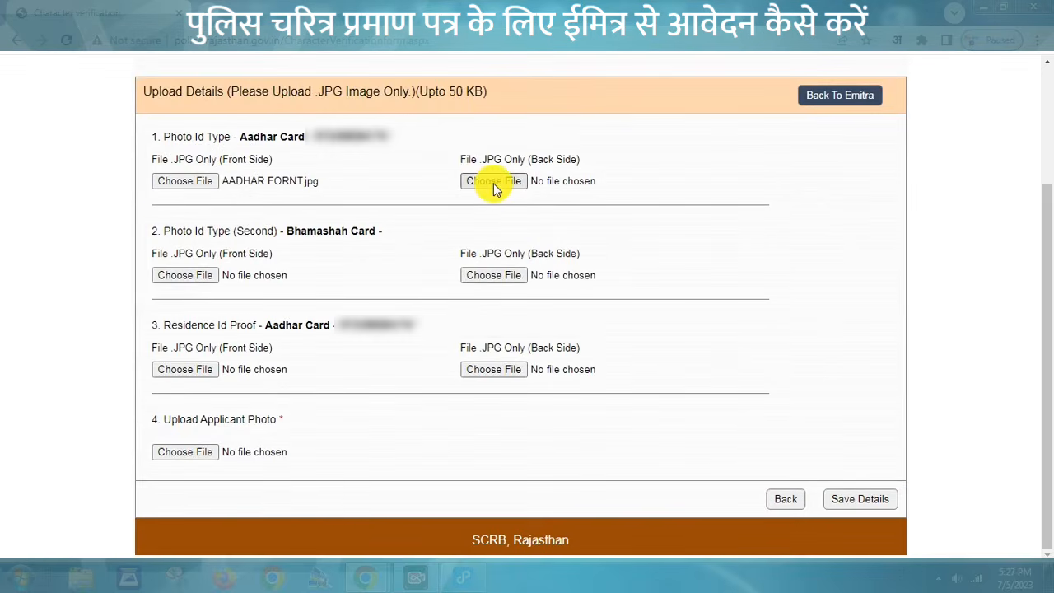
pyautogui.click(494, 181)
pyautogui.click(212, 146)
pyautogui.click(830, 458)
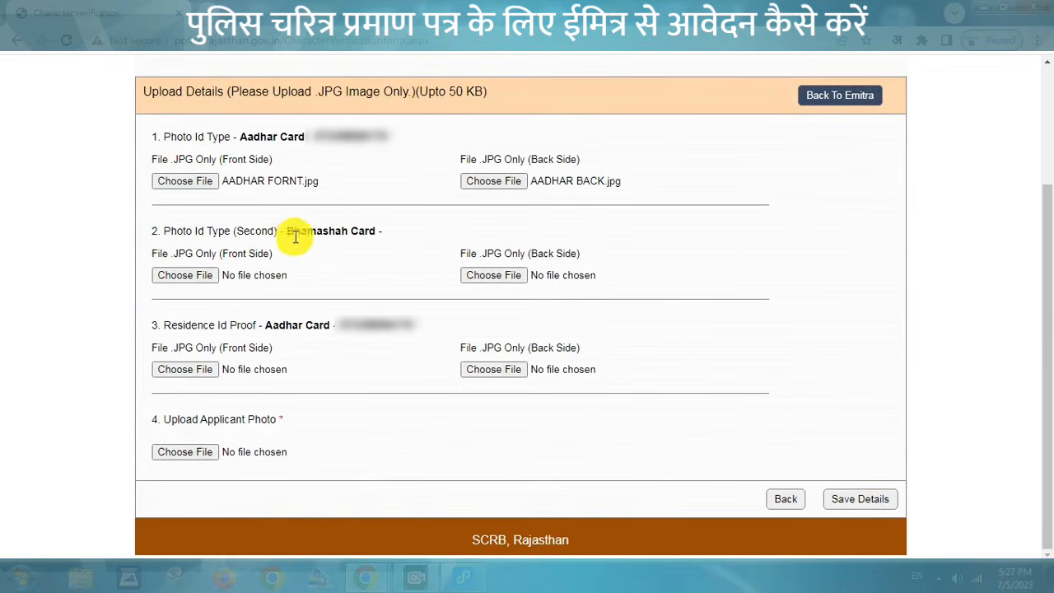
# - Attach AADHAR FORNT as the front side and AADHAR BACK as the back side of the residence ID proof
pyautogui.click(193, 370)
pyautogui.doubleClick(206, 161)
pyautogui.click(481, 372)
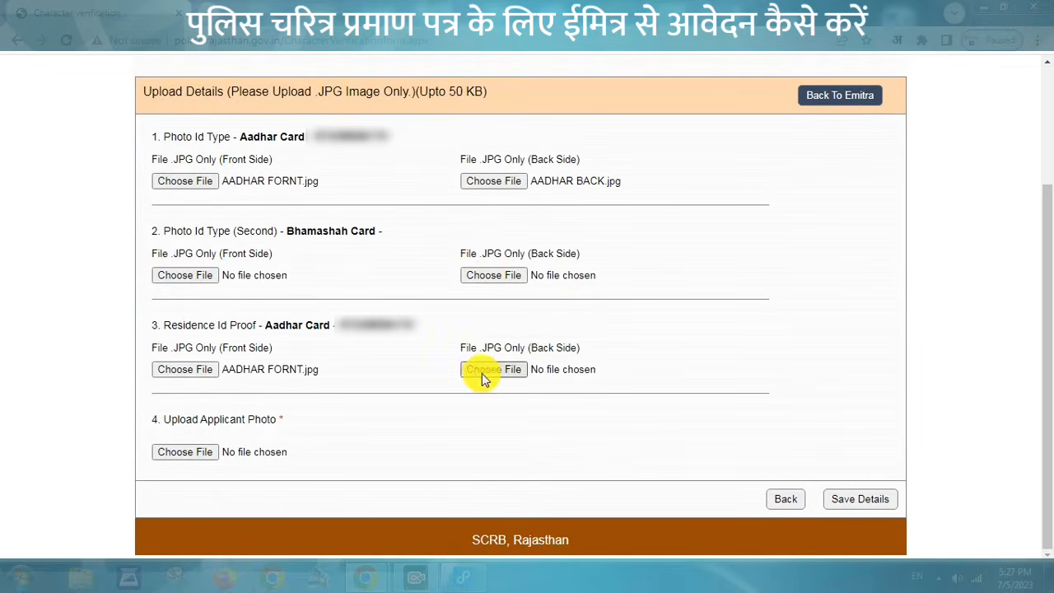
pyautogui.doubleClick(176, 148)
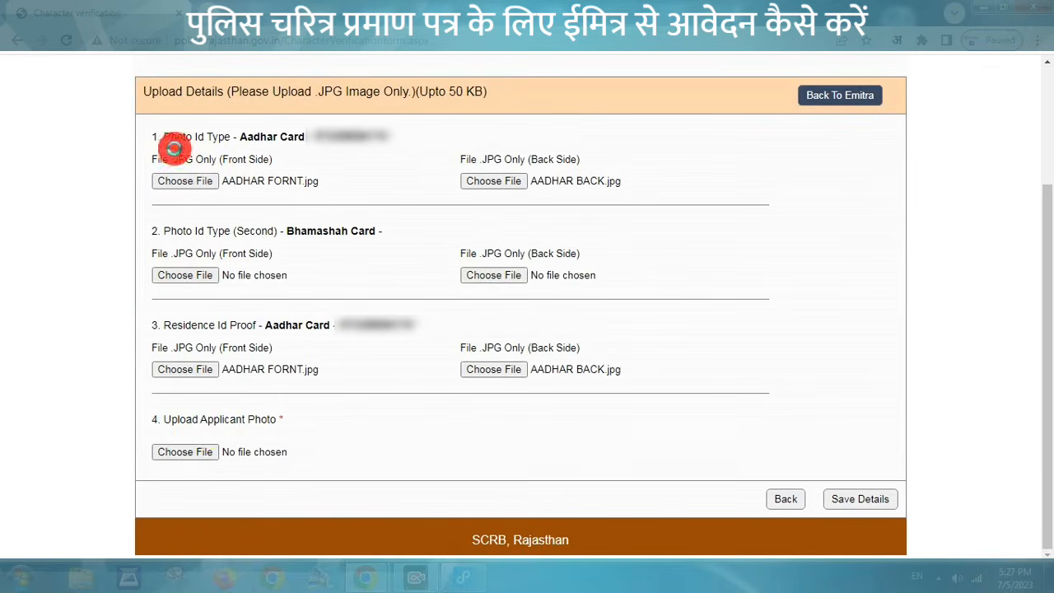
# - Attach PHOTO as the applicant photo and save the upload details
pyautogui.click(195, 453)
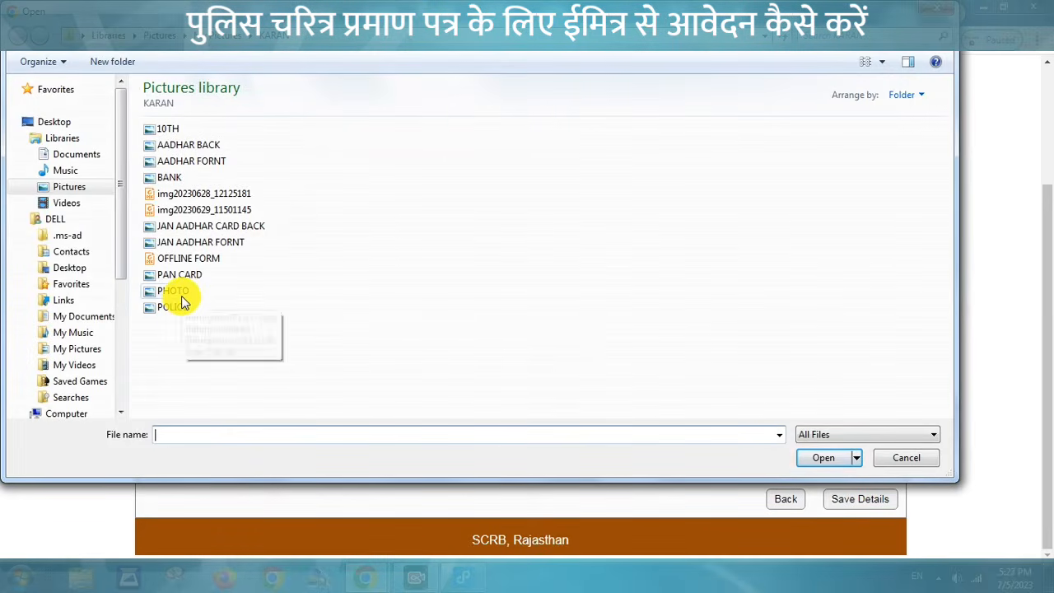
pyautogui.click(174, 292)
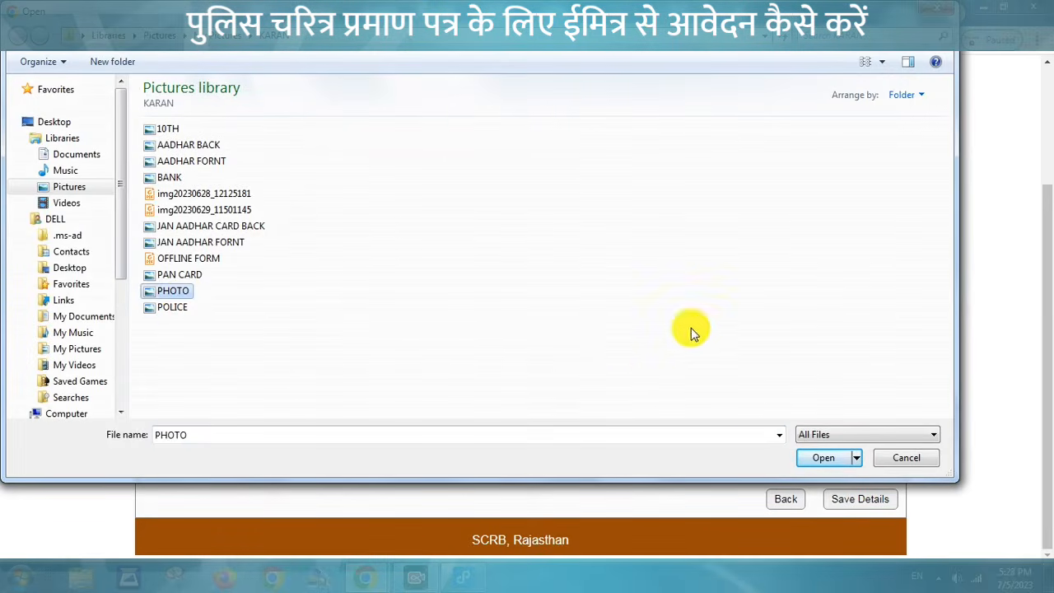
pyautogui.click(824, 458)
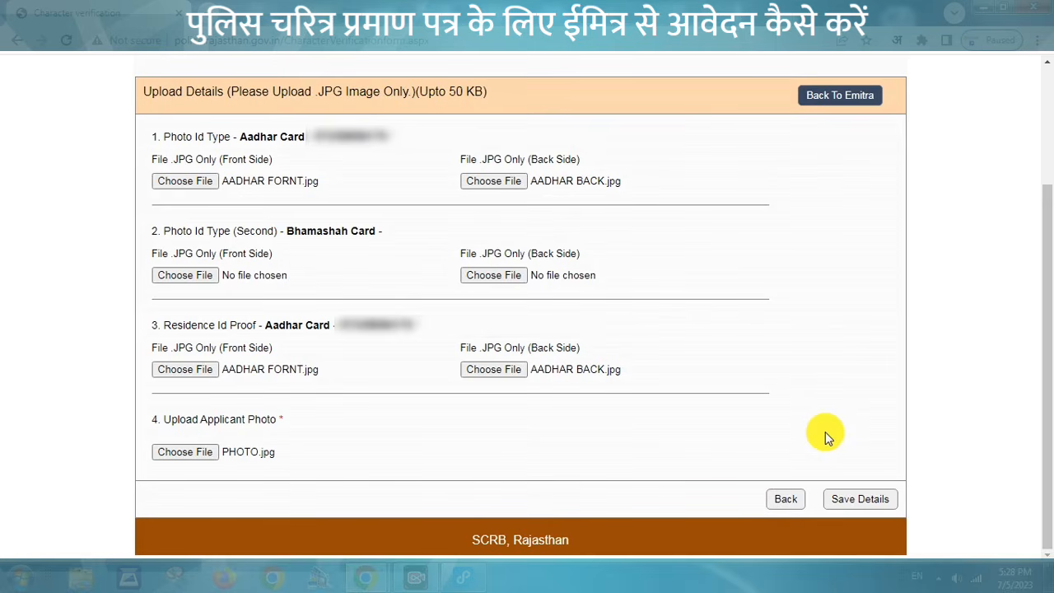
pyautogui.click(863, 499)
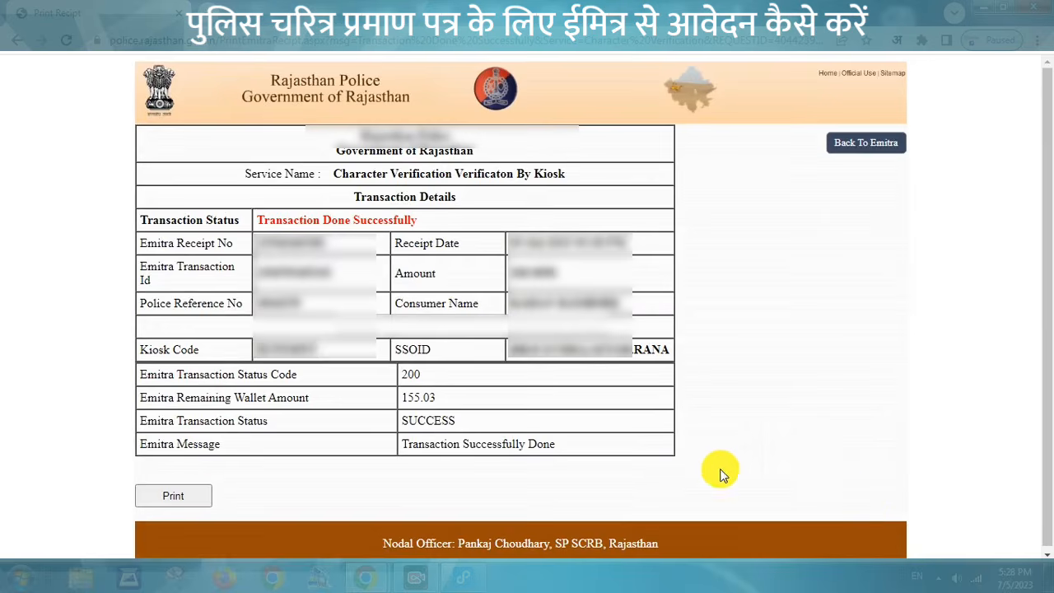
# - Print the transaction receipt with the print scale set to Default
pyautogui.click(187, 496)
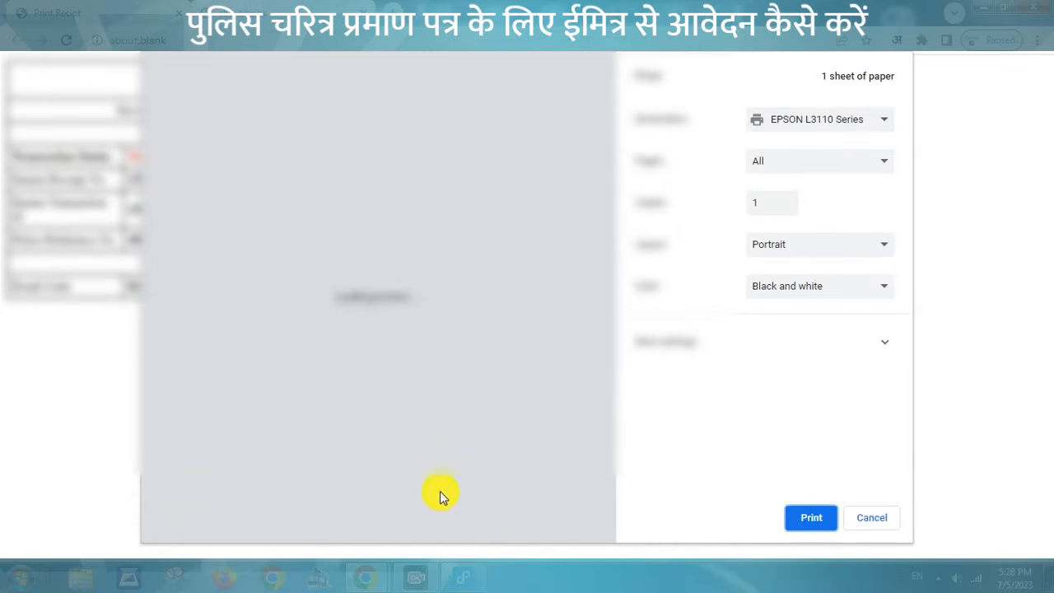
pyautogui.click(898, 352)
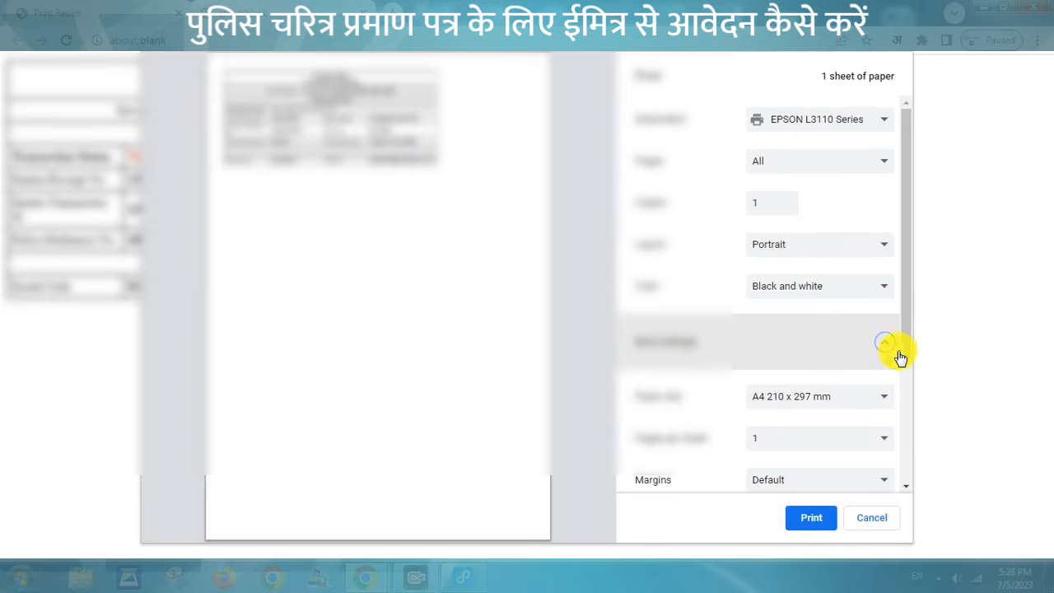
pyautogui.scroll(-3, 906, 370)
pyautogui.click(812, 329)
pyautogui.click(786, 344)
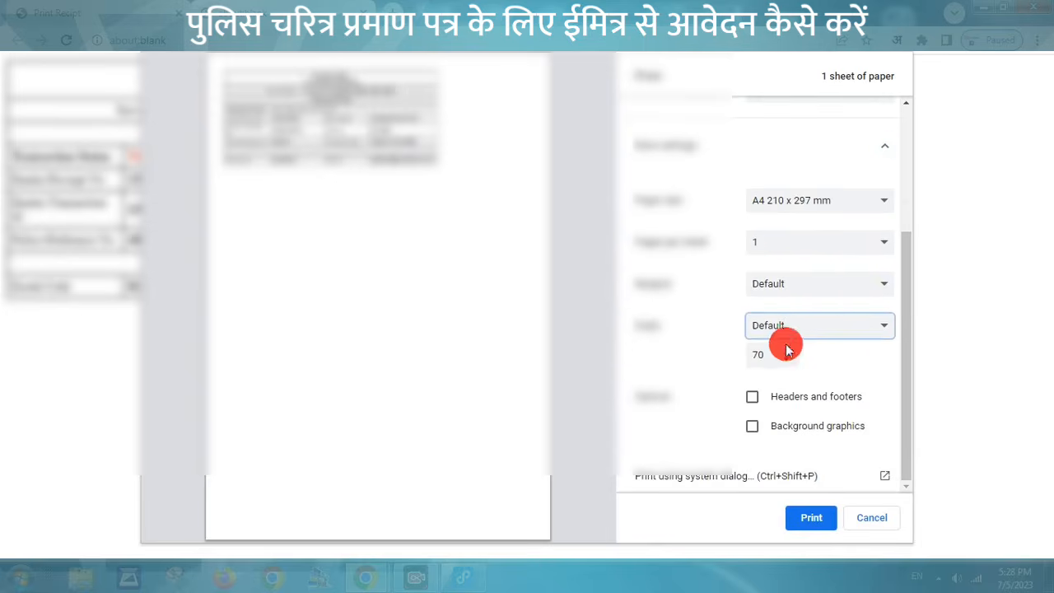
pyautogui.click(807, 520)
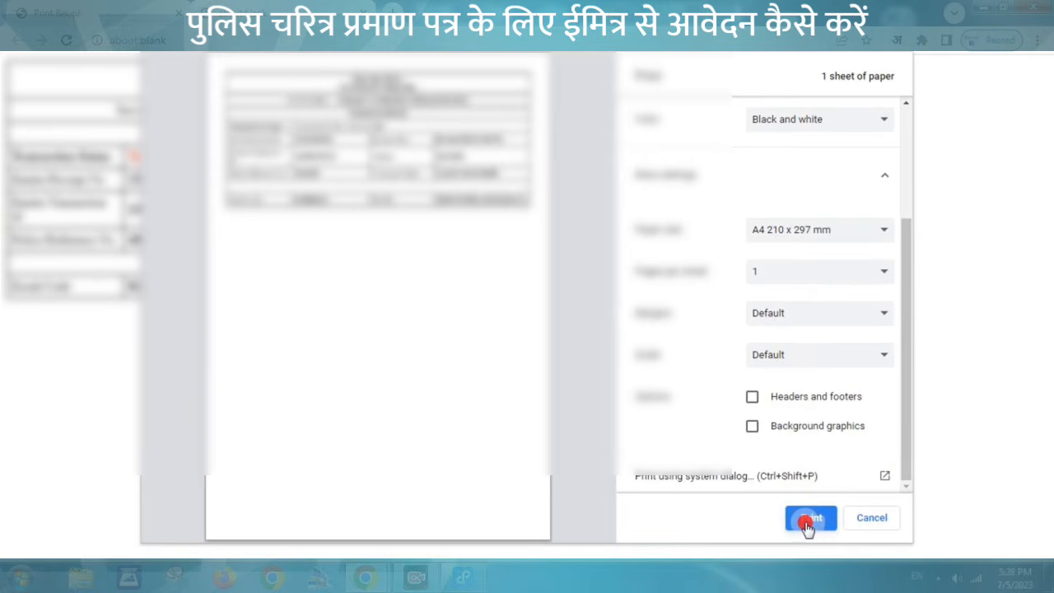